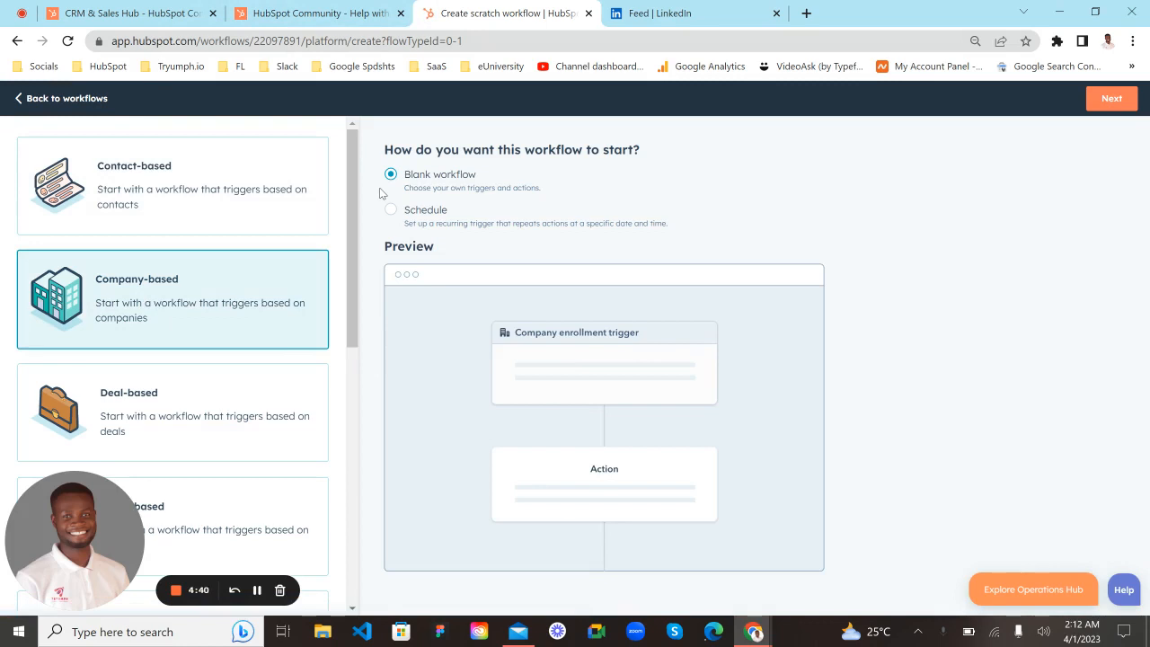
- Read the HubSpot Community question "Help with assigning tasks" and return to the workflow being created
{"action": "left_click", "coordinate": [310, 12]}
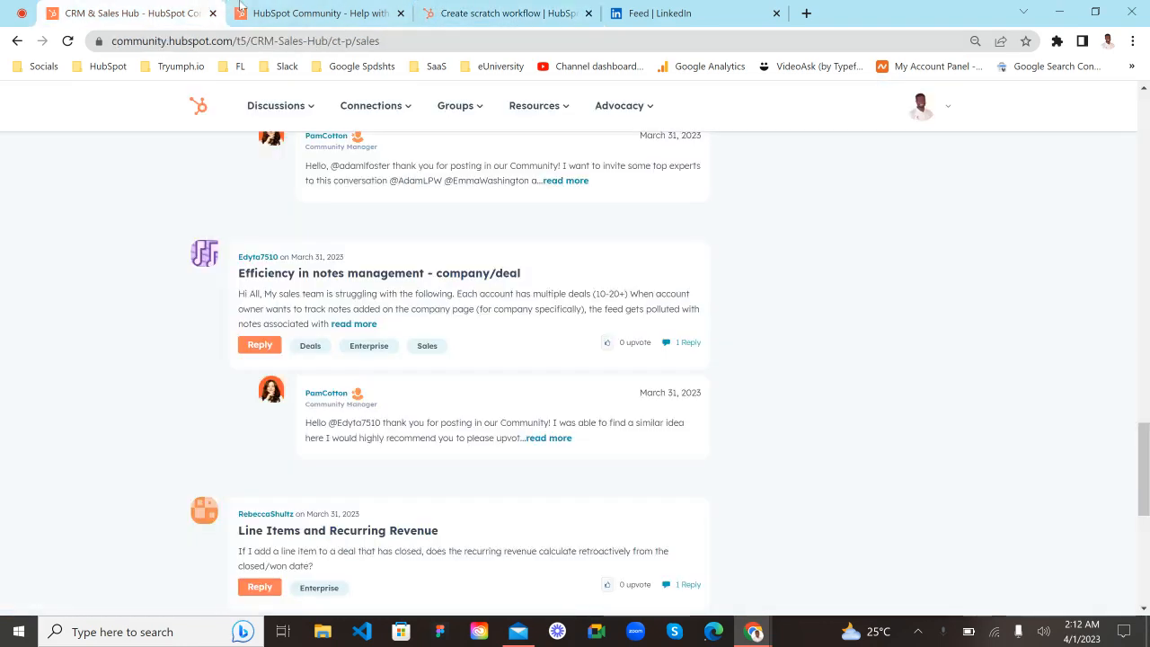
{"action": "scroll", "coordinate": [402, 276], "scroll_direction": "up", "scroll_amount": 3}
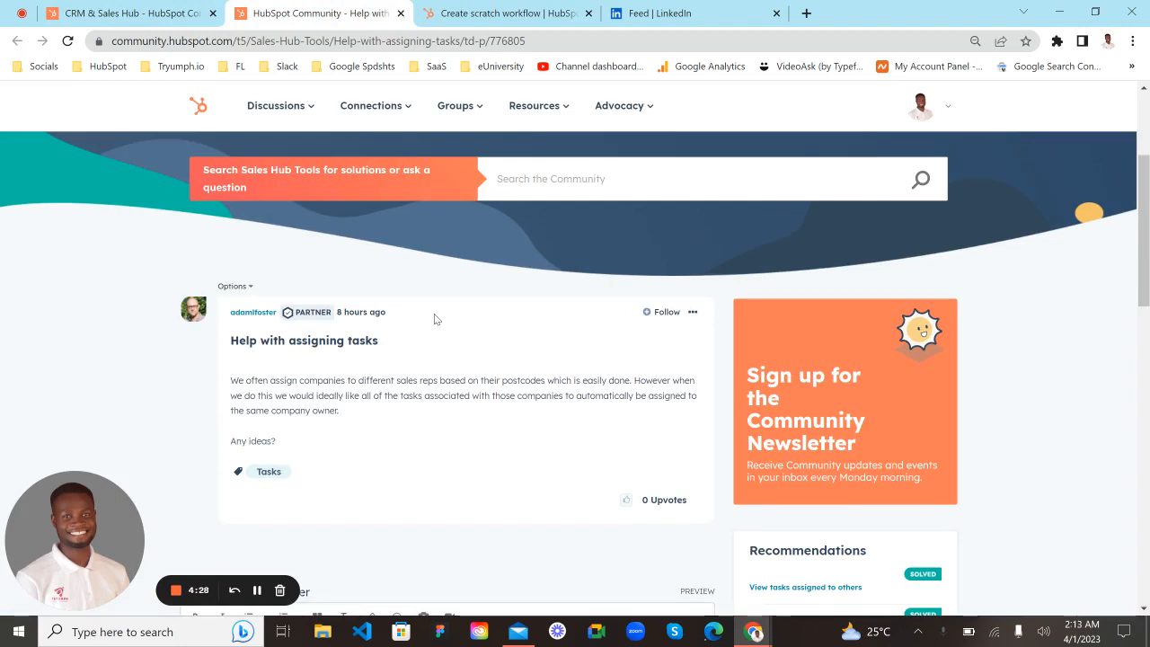
{"action": "left_click", "coordinate": [505, 14]}
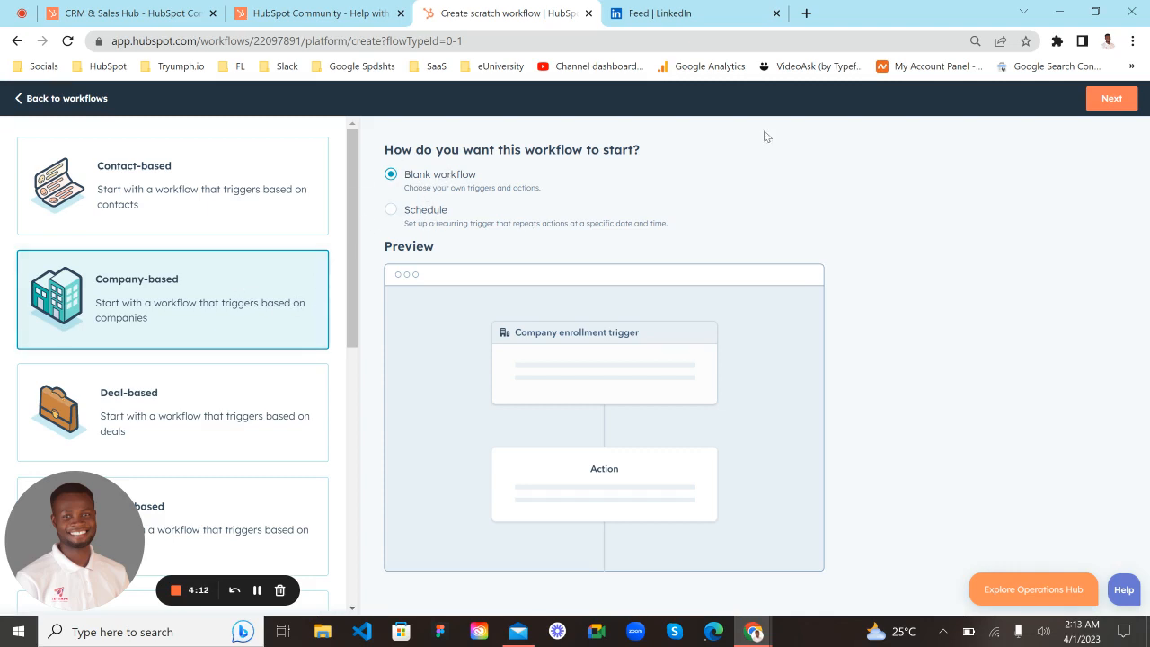
- Create the blank company-based workflow and add the enrollment filter "Company owner is known"
{"action": "left_click", "coordinate": [1107, 98]}
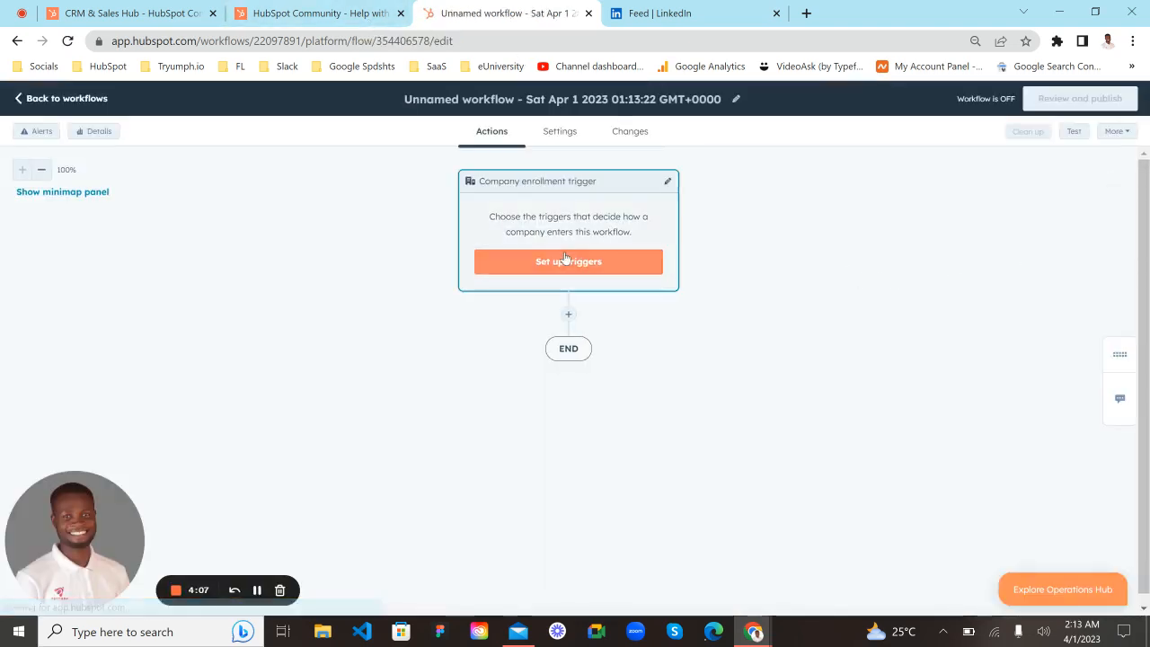
{"action": "left_click", "coordinate": [562, 261]}
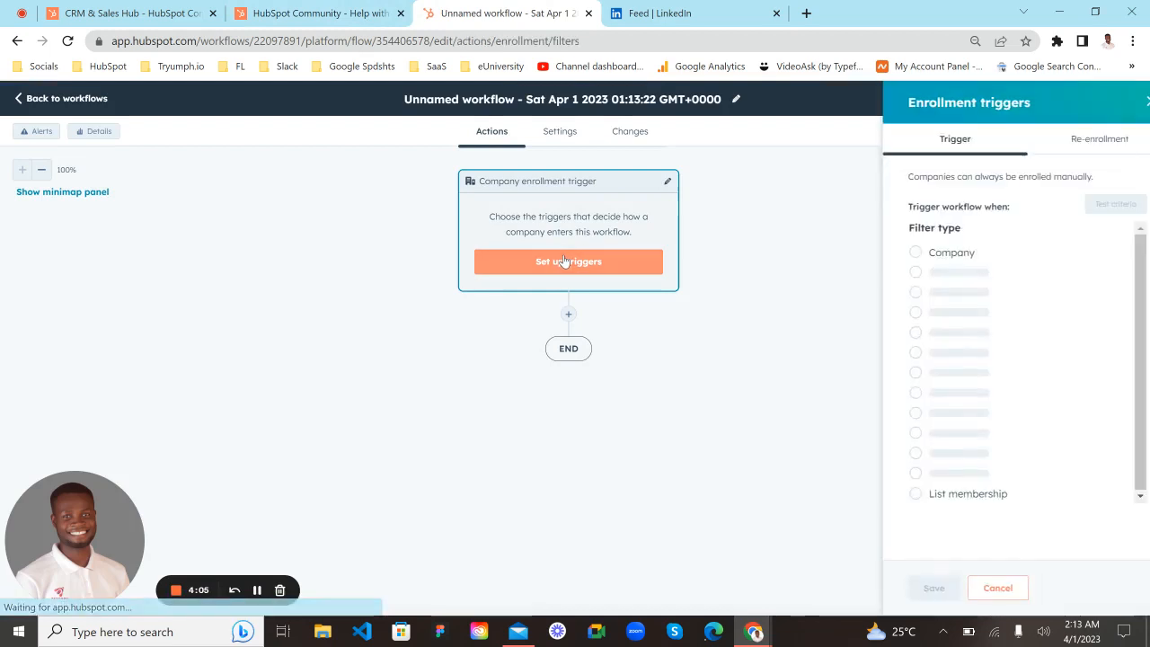
{"action": "left_click", "coordinate": [916, 255]}
{"action": "type", "text": "c"}
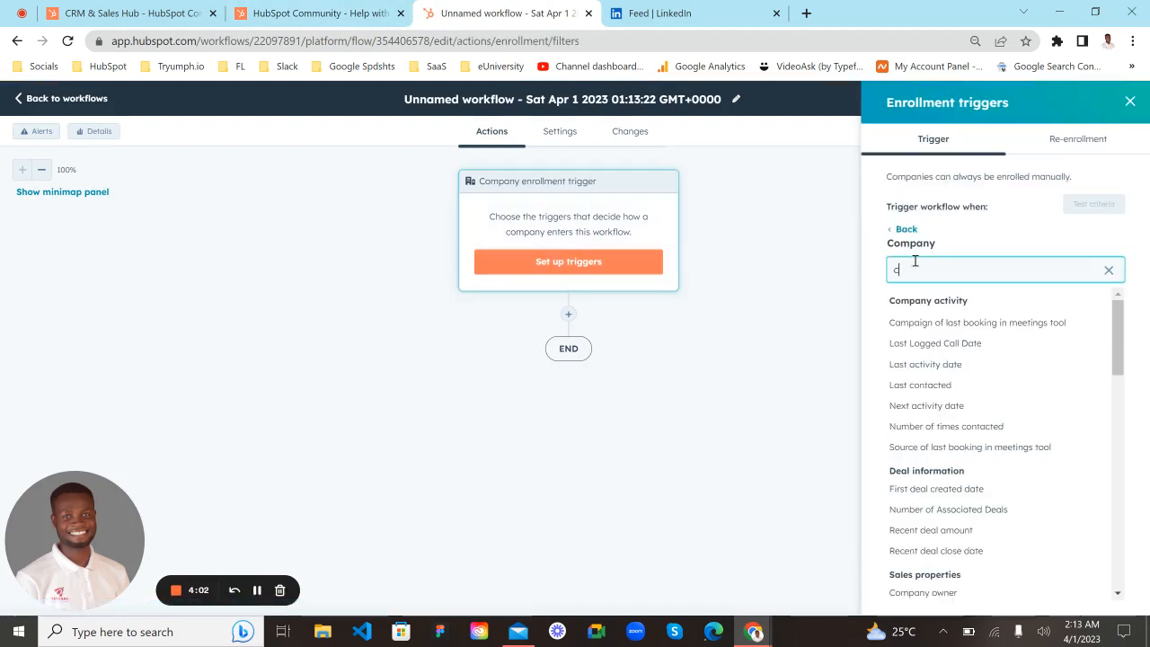
{"action": "type", "text": "ompann"}
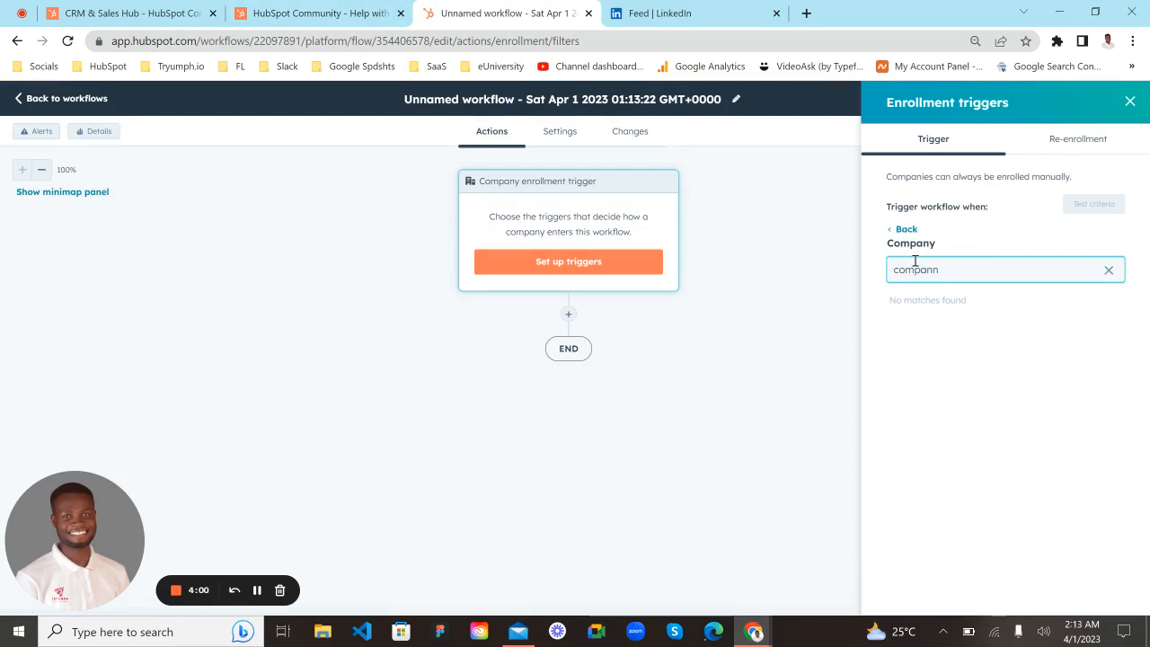
{"action": "key", "text": "BackSpace"}
{"action": "type", "text": "y"}
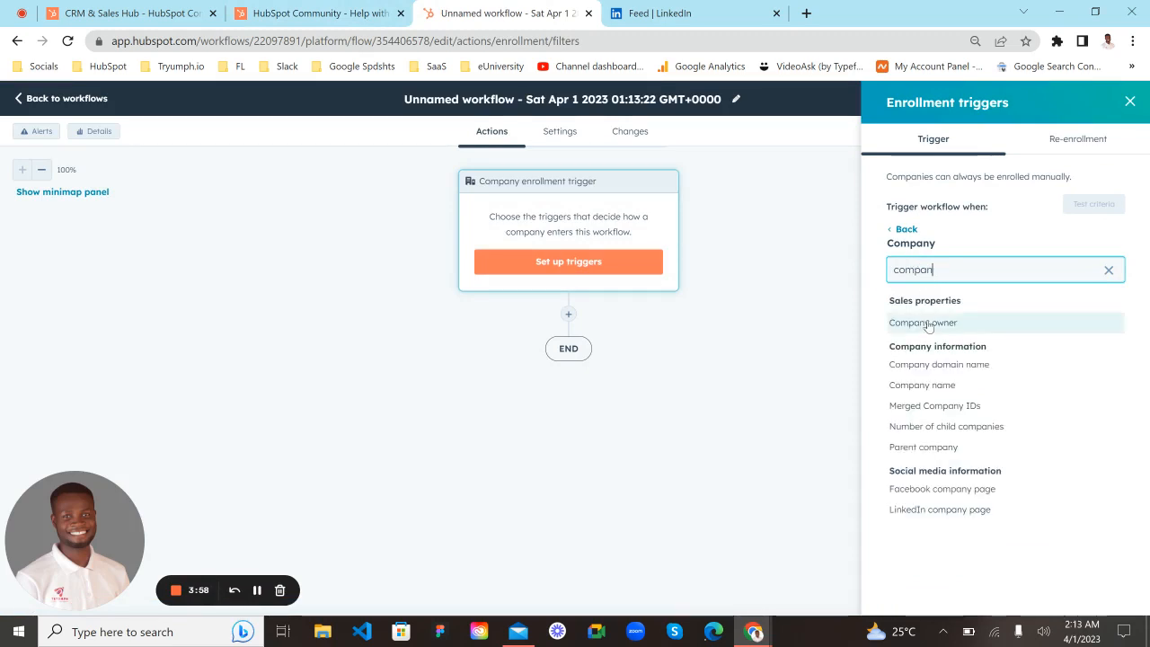
{"action": "left_click", "coordinate": [925, 322]}
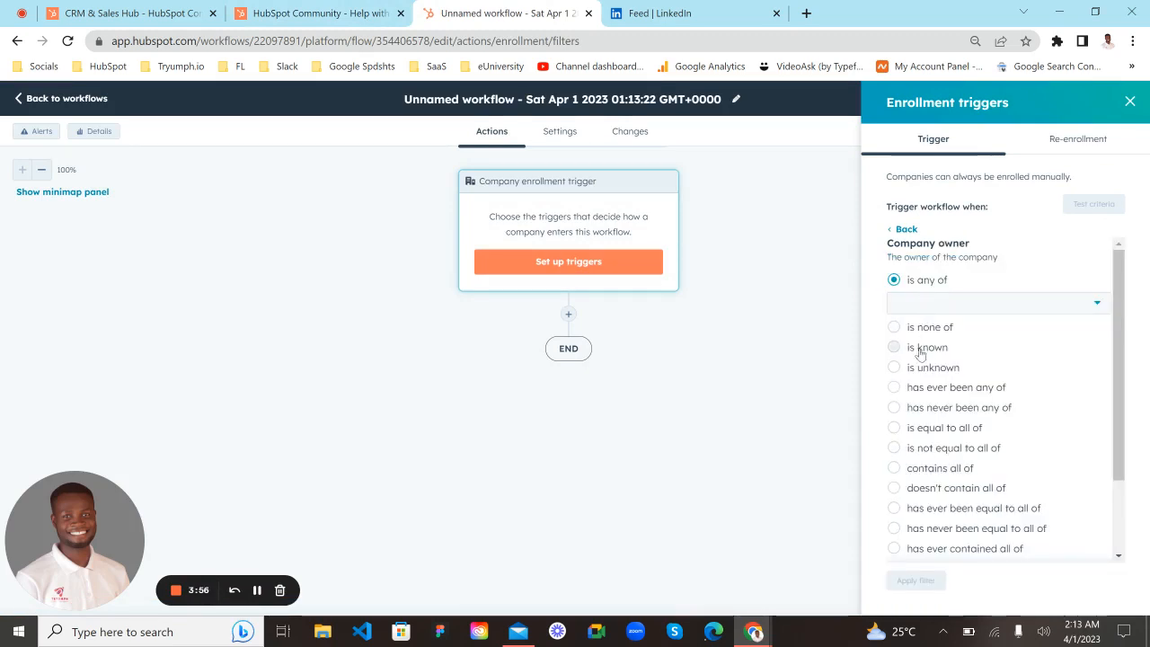
{"action": "left_click", "coordinate": [912, 347]}
{"action": "scroll", "coordinate": [907, 334], "scroll_direction": "down", "scroll_amount": 1}
{"action": "left_click", "coordinate": [915, 580]}
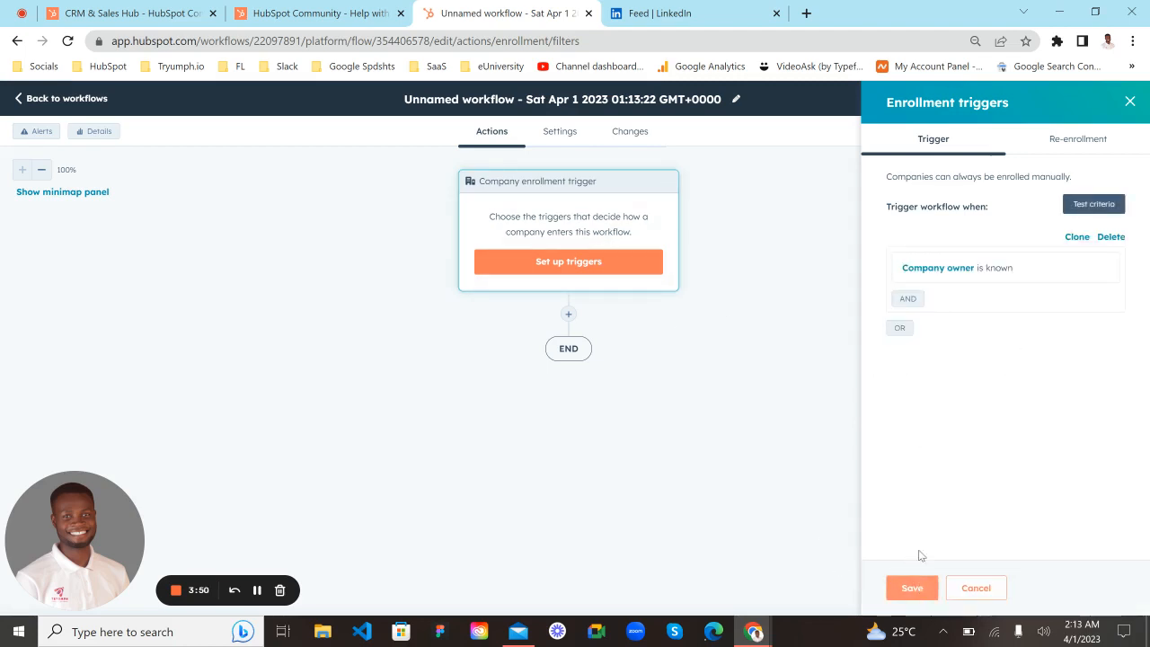
{"action": "left_click", "coordinate": [911, 300]}
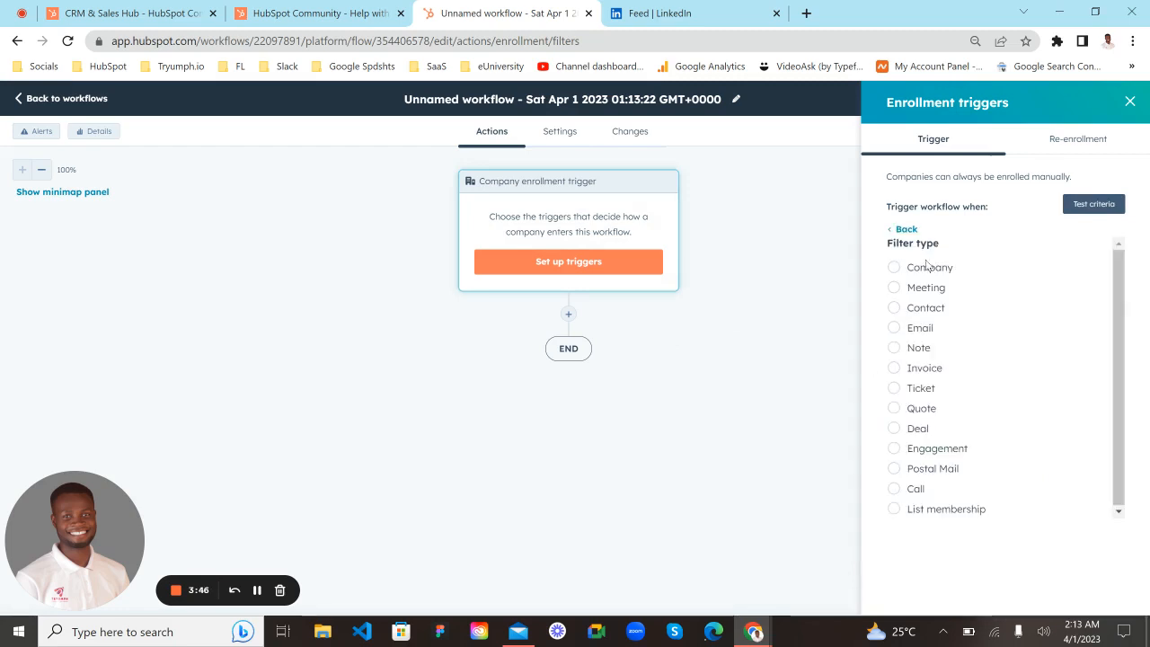
{"action": "left_click", "coordinate": [927, 267]}
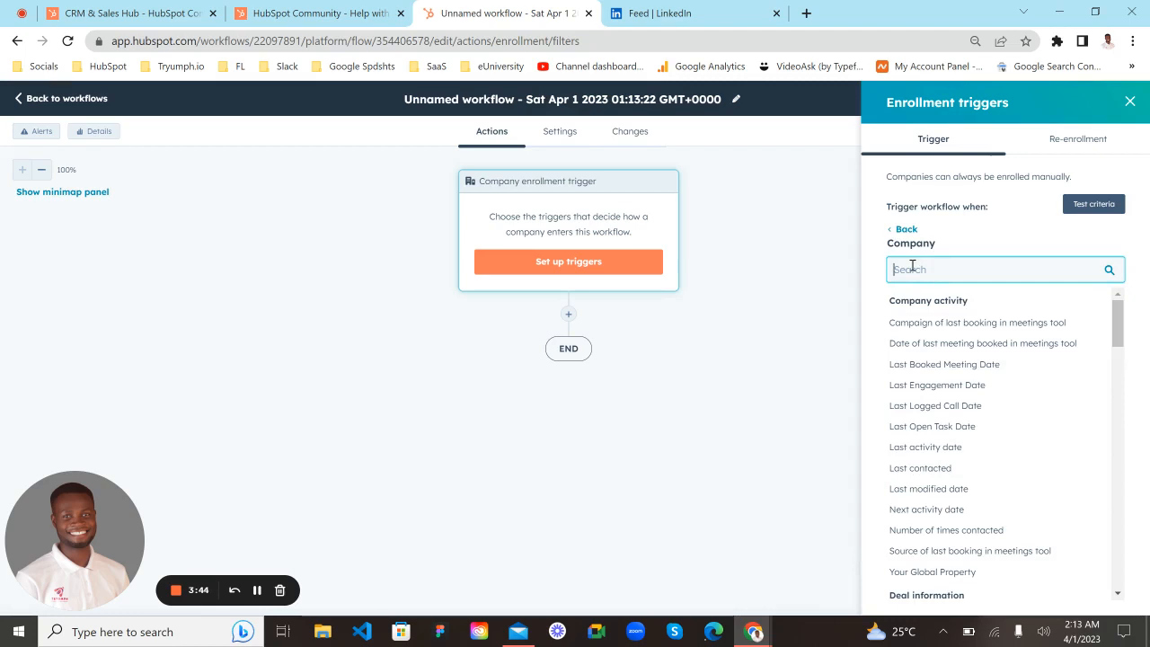
{"action": "type", "text": "task"}
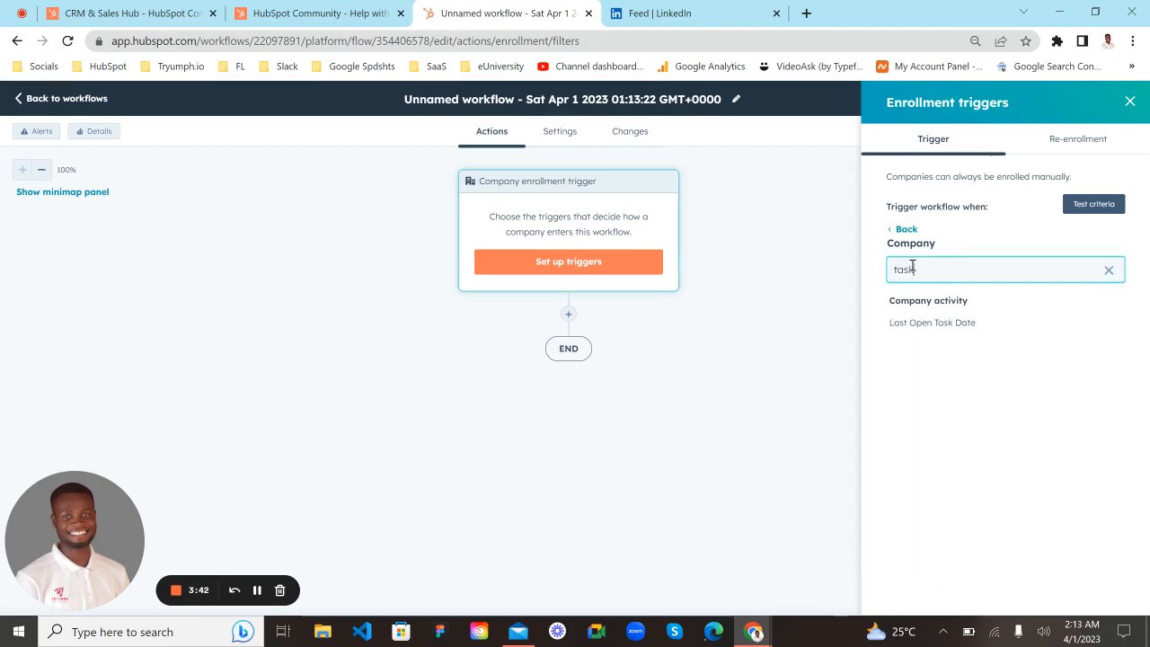
{"action": "left_click", "coordinate": [1109, 269]}
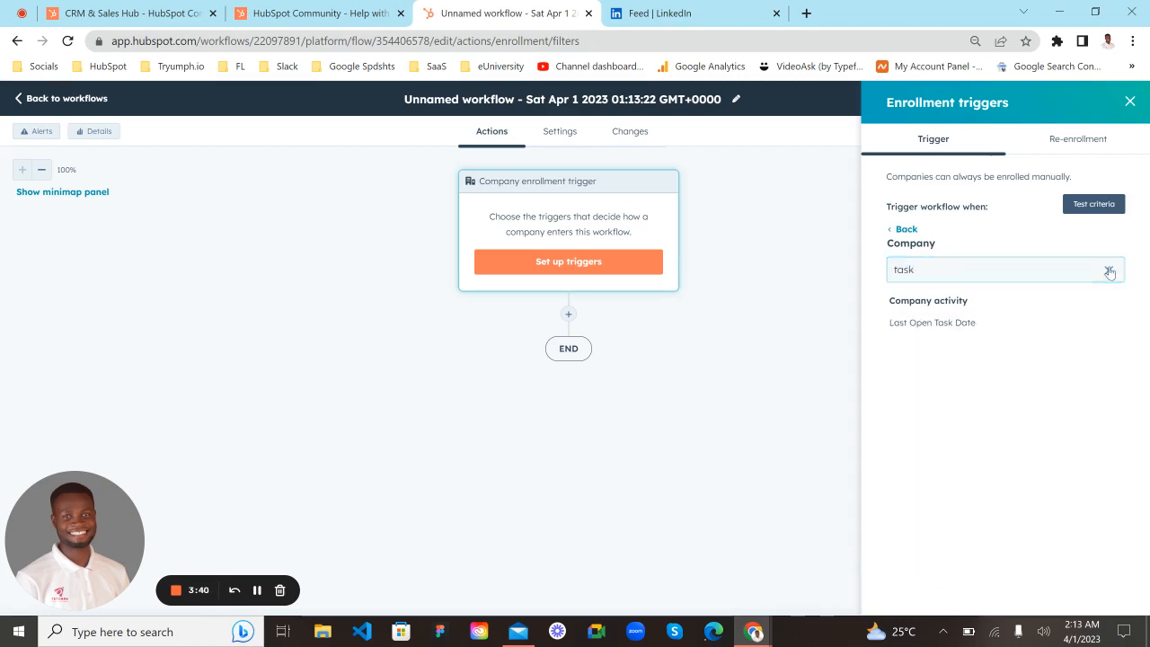
{"action": "left_click", "coordinate": [890, 232]}
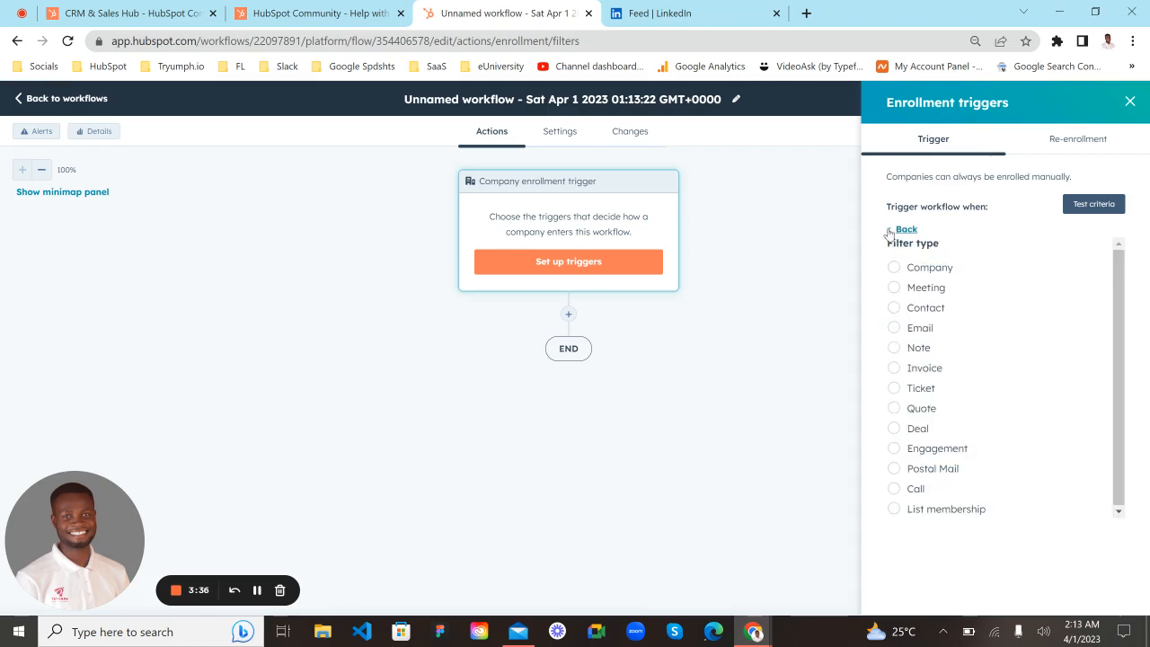
{"action": "left_click", "coordinate": [889, 230]}
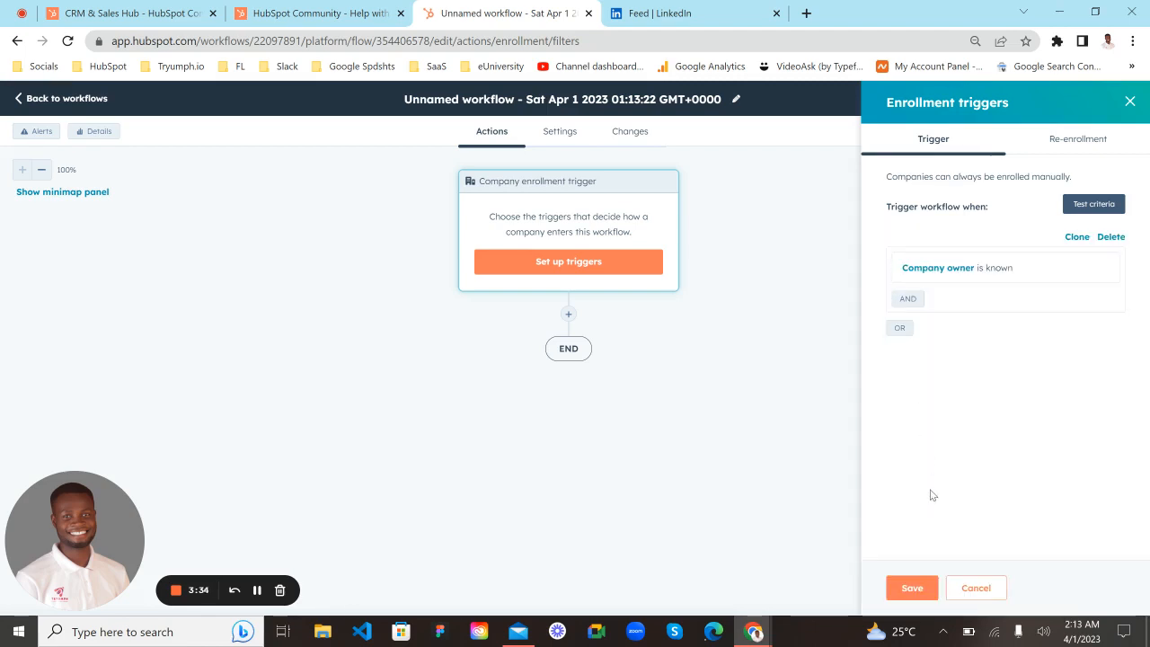
- Save the enrollment trigger and open the choice of actions for the point right after it
{"action": "left_click", "coordinate": [926, 587]}
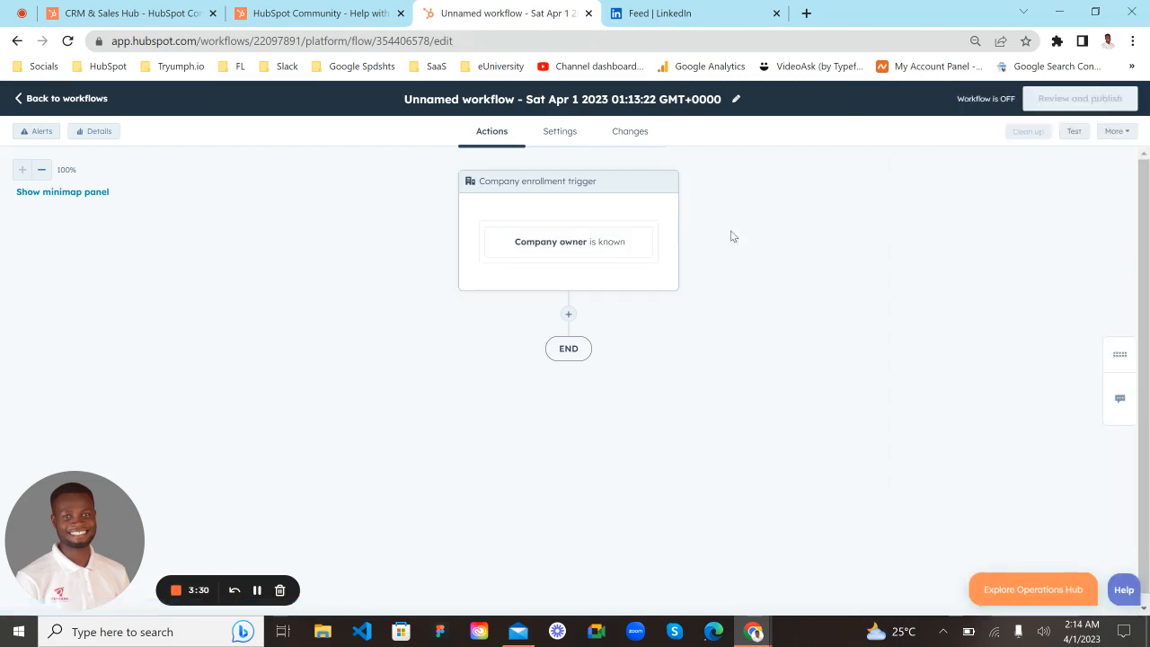
{"action": "left_click", "coordinate": [569, 315]}
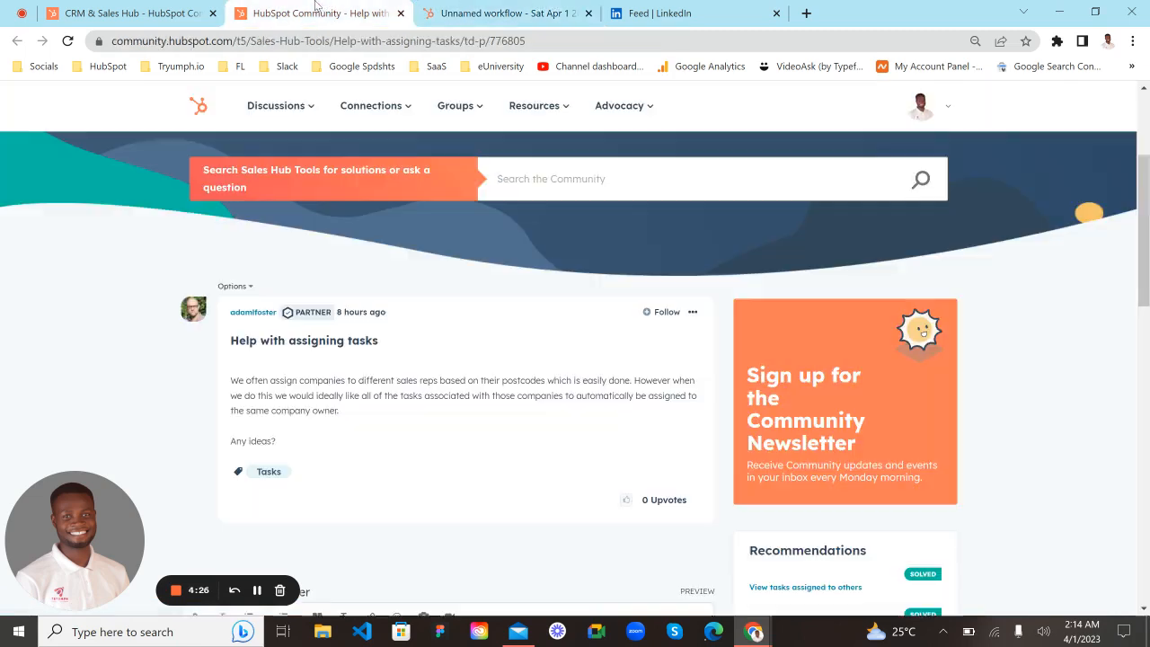
- Recheck the community question about assigning tasks and add a Create task action after the company enrollment trigger
{"action": "left_click", "coordinate": [323, 13]}
{"action": "left_click", "coordinate": [503, 13]}
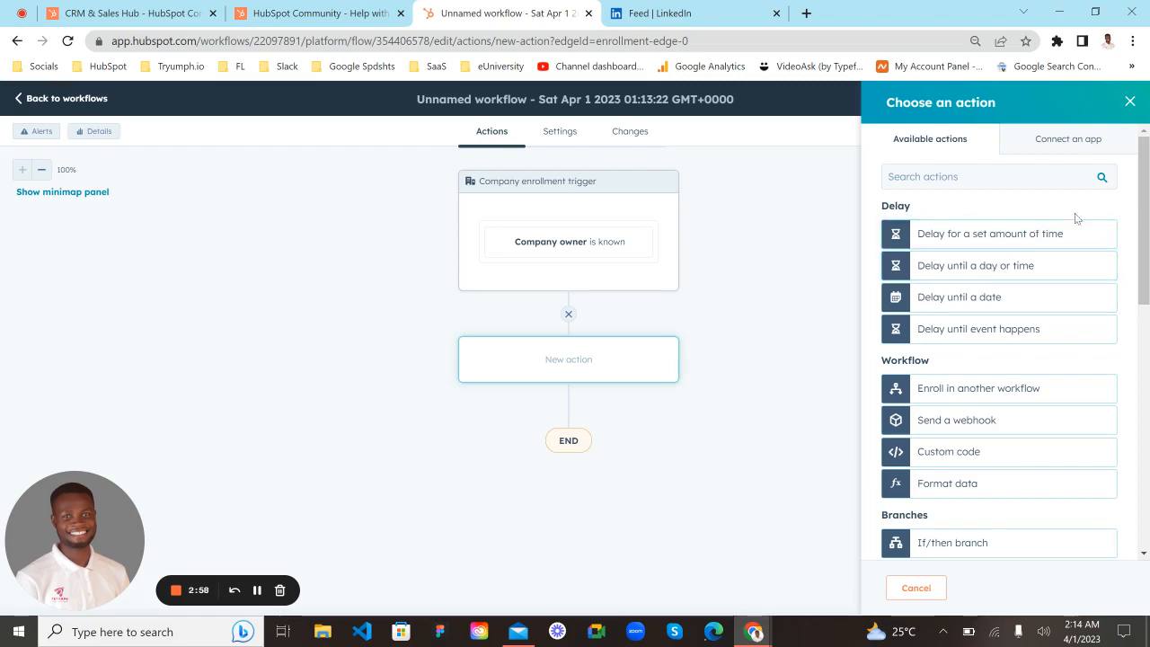
{"action": "scroll", "coordinate": [1078, 270], "scroll_direction": "down", "scroll_amount": 1}
{"action": "scroll", "coordinate": [1068, 257], "scroll_direction": "down", "scroll_amount": 2}
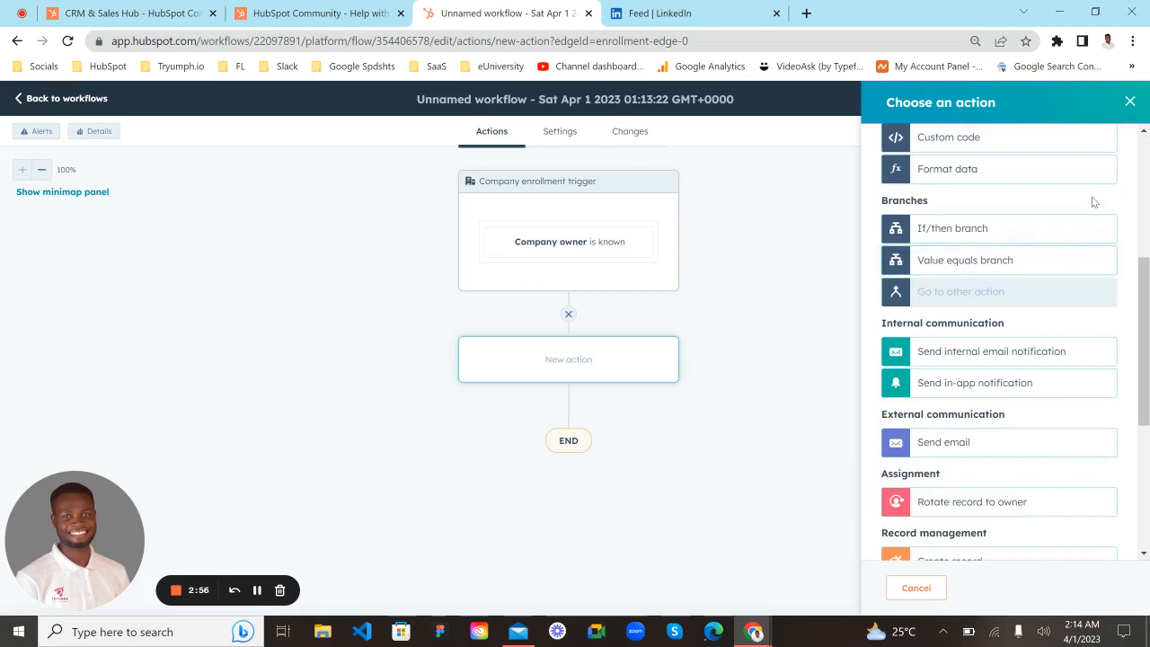
{"action": "scroll", "coordinate": [1094, 202], "scroll_direction": "down", "scroll_amount": 2}
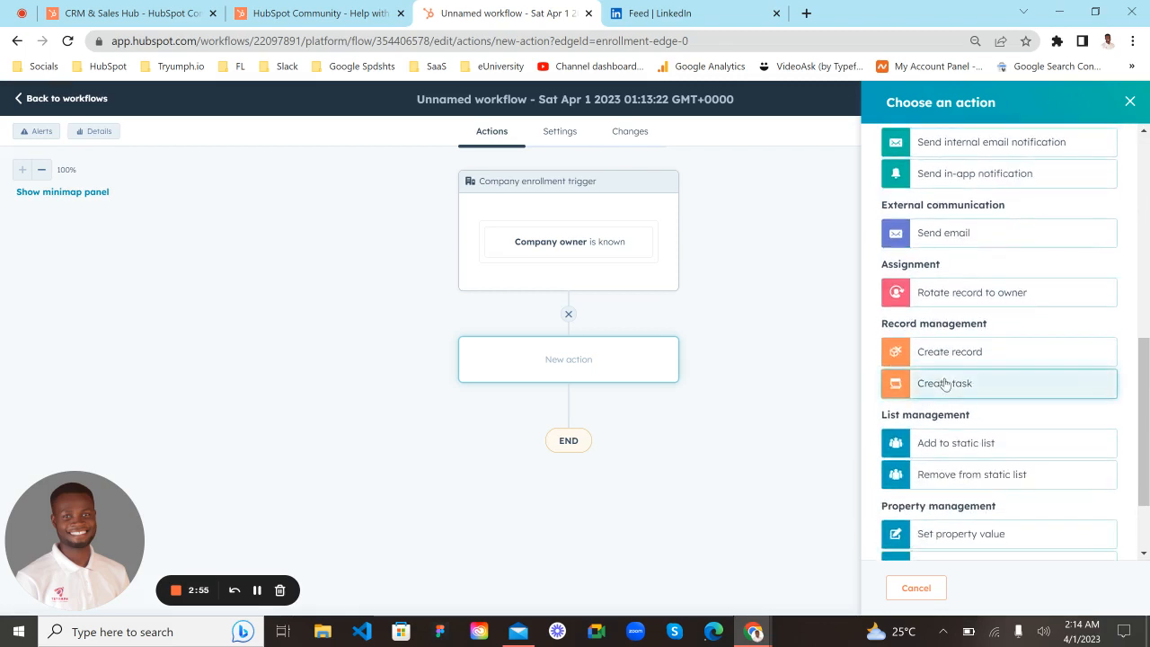
{"action": "left_click", "coordinate": [946, 385]}
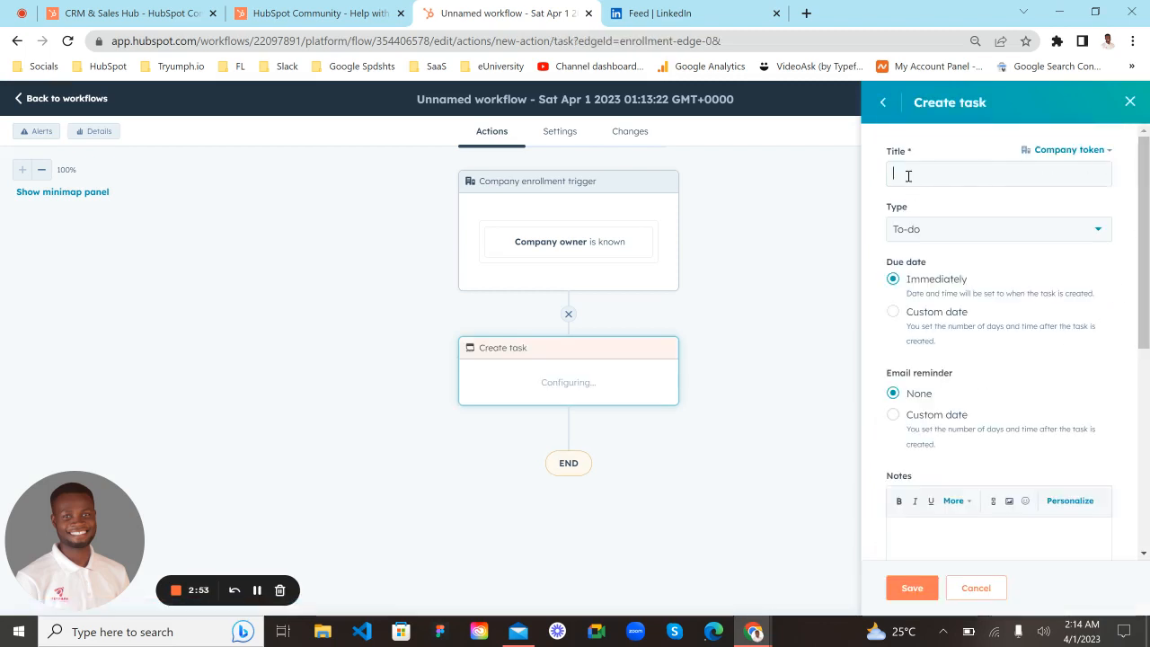
- Title the new task "Give it a title"
{"action": "left_click", "coordinate": [908, 176]}
{"action": "type", "text": "Give "}
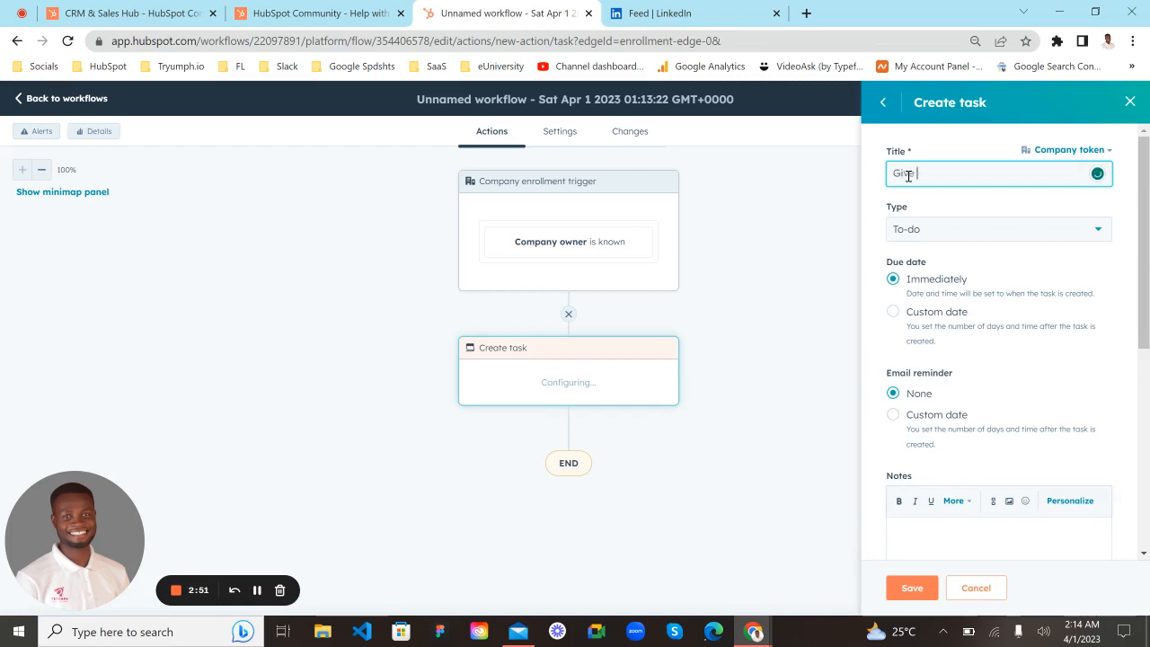
{"action": "type", "text": "it a tit"}
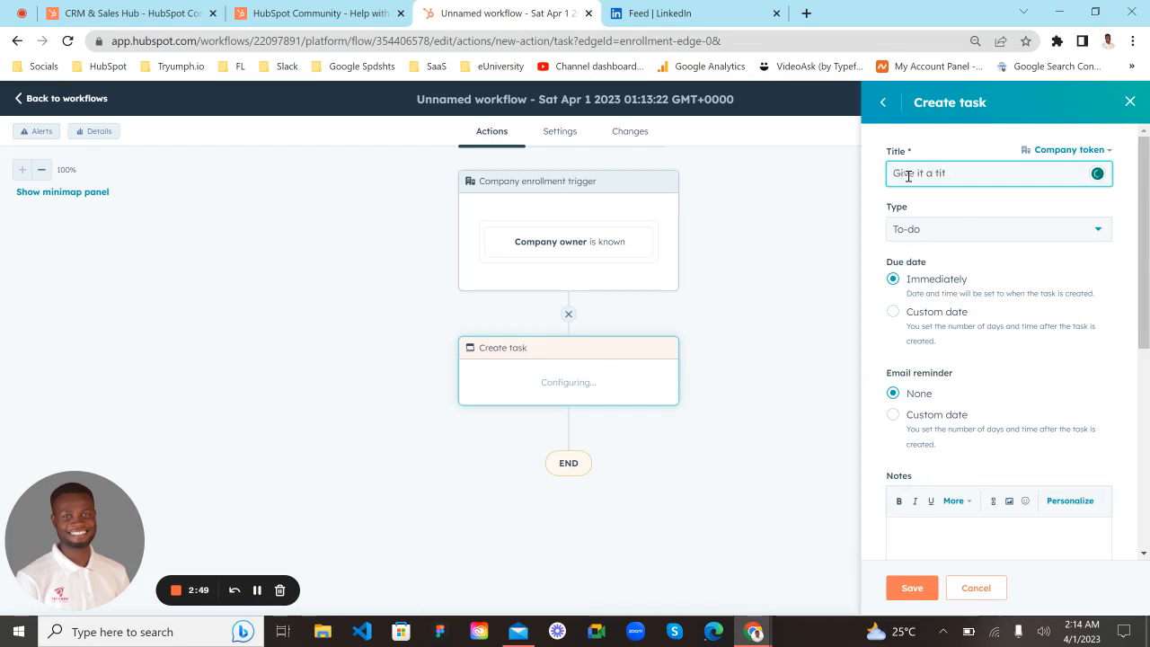
{"action": "type", "text": "le"}
{"action": "left_click", "coordinate": [895, 314]}
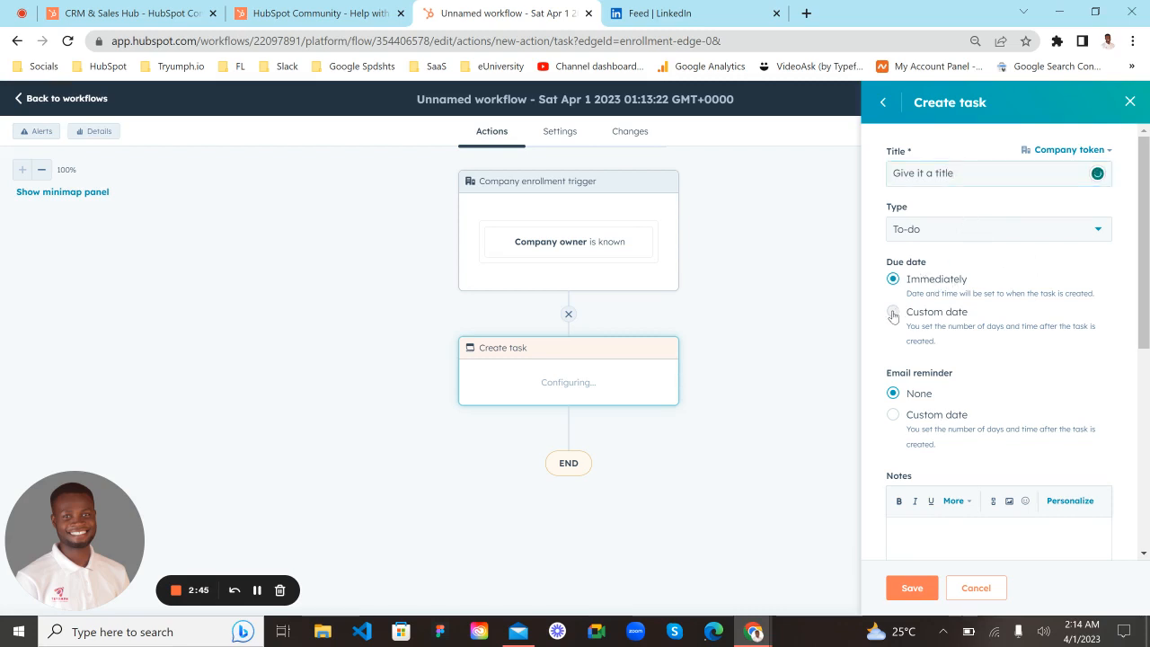
{"action": "left_click", "coordinate": [921, 376]}
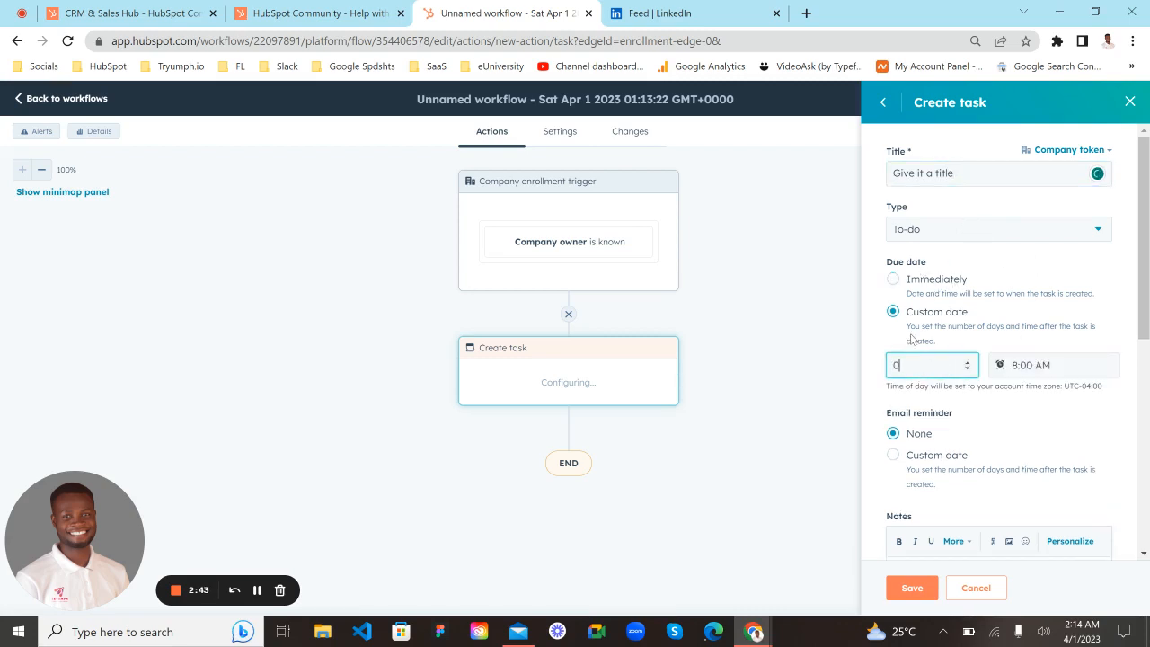
{"action": "left_click", "coordinate": [892, 279]}
- Examine the task's reminder, notes and queue settings and the record types it can be associated with
{"action": "scroll", "coordinate": [936, 326], "scroll_direction": "down", "scroll_amount": 1}
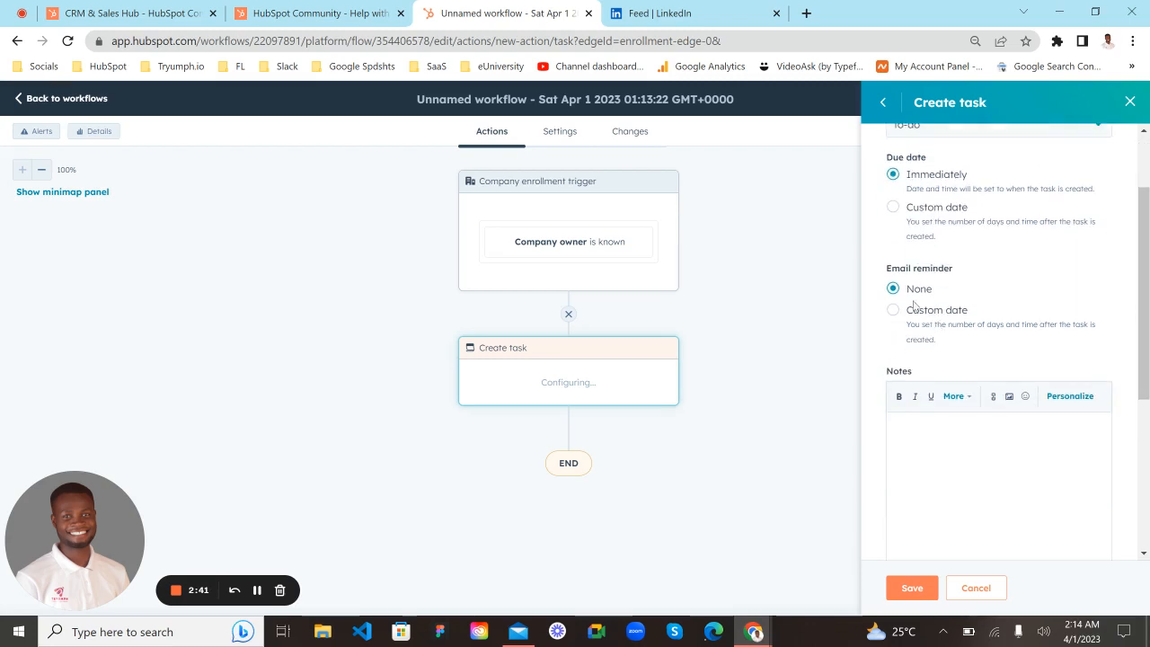
{"action": "scroll", "coordinate": [924, 383], "scroll_direction": "down", "scroll_amount": 1}
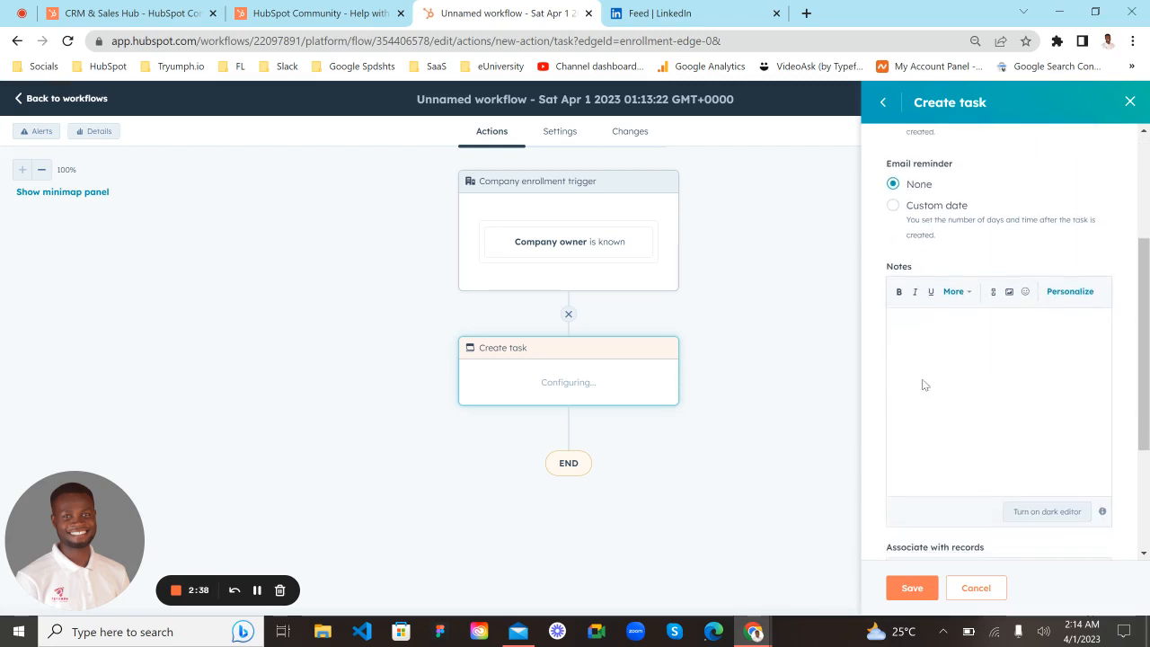
{"action": "scroll", "coordinate": [934, 333], "scroll_direction": "down", "scroll_amount": 1}
{"action": "scroll", "coordinate": [916, 280], "scroll_direction": "down", "scroll_amount": 1}
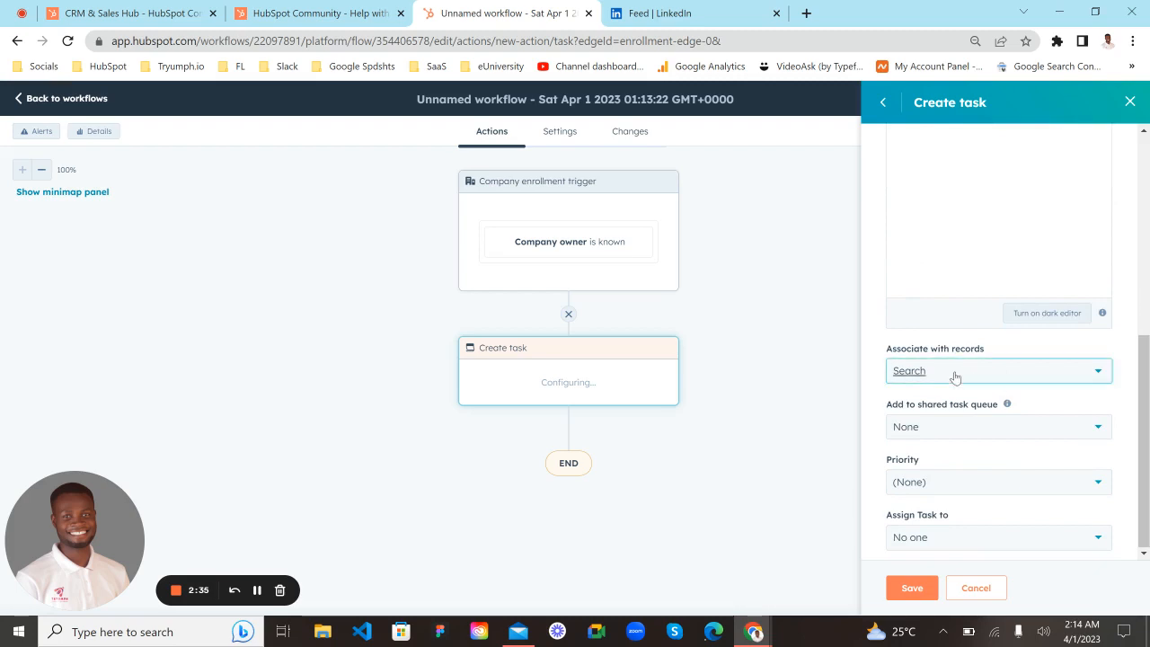
{"action": "left_click", "coordinate": [954, 375]}
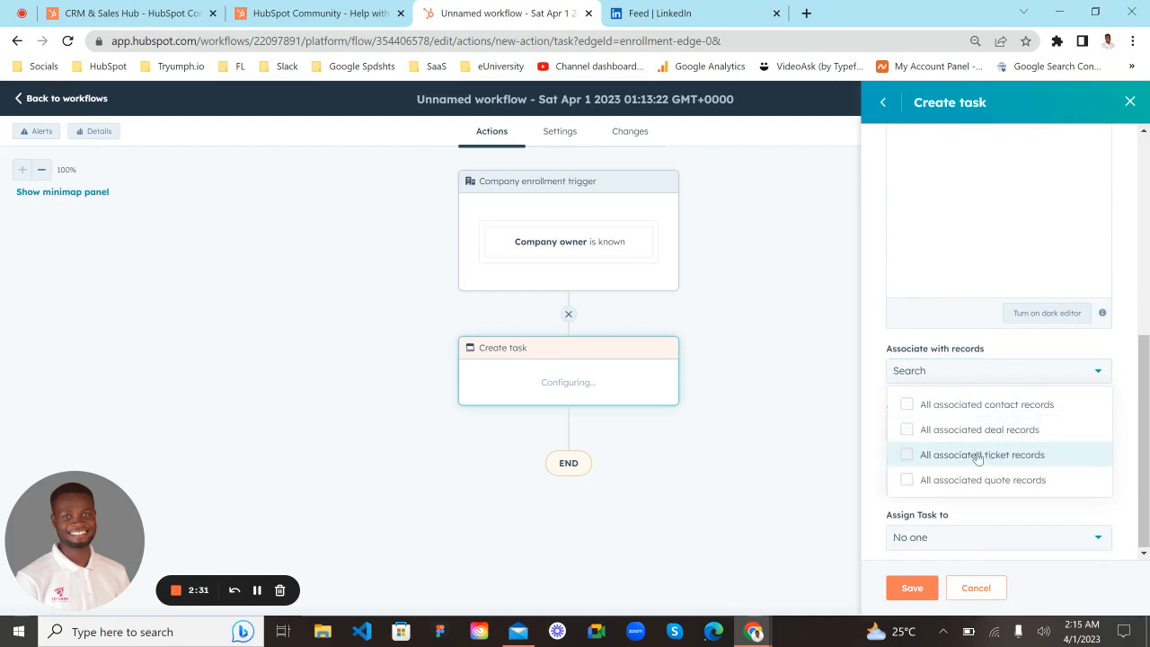
{"action": "left_click", "coordinate": [870, 325]}
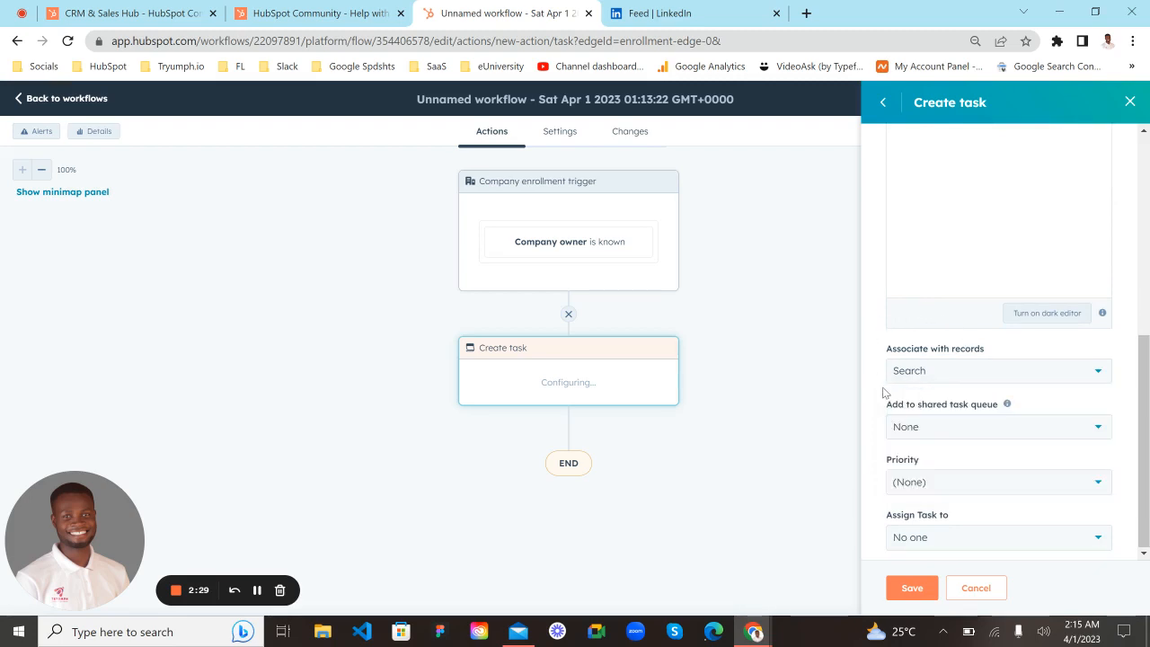
{"action": "left_click", "coordinate": [958, 375]}
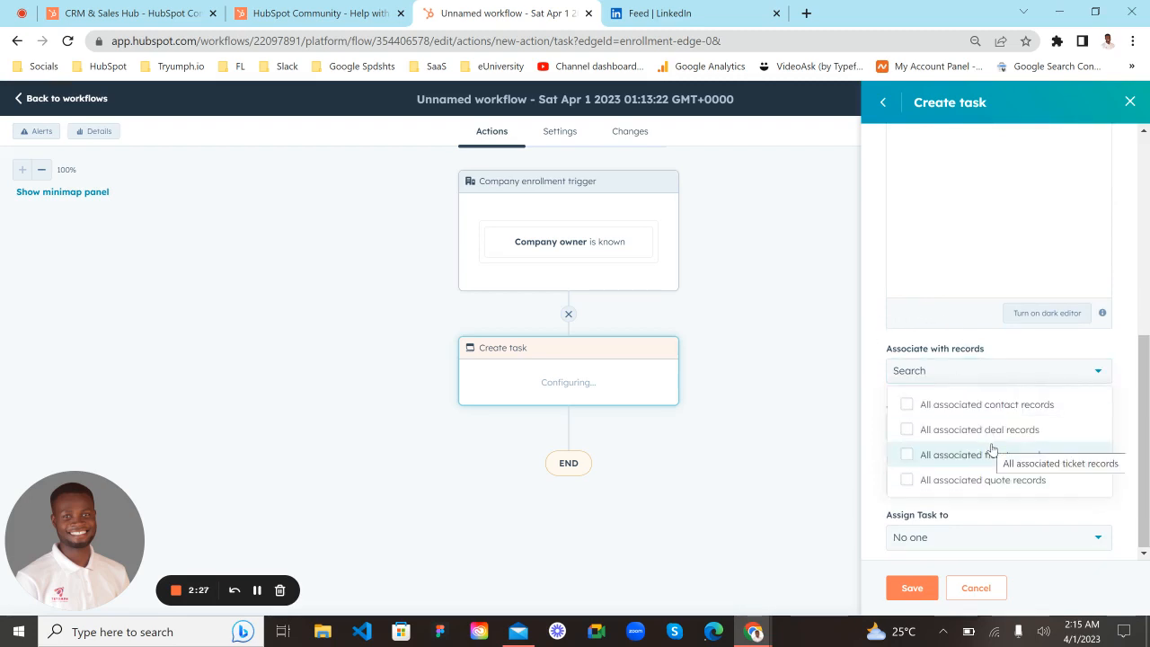
{"action": "left_click", "coordinate": [869, 348]}
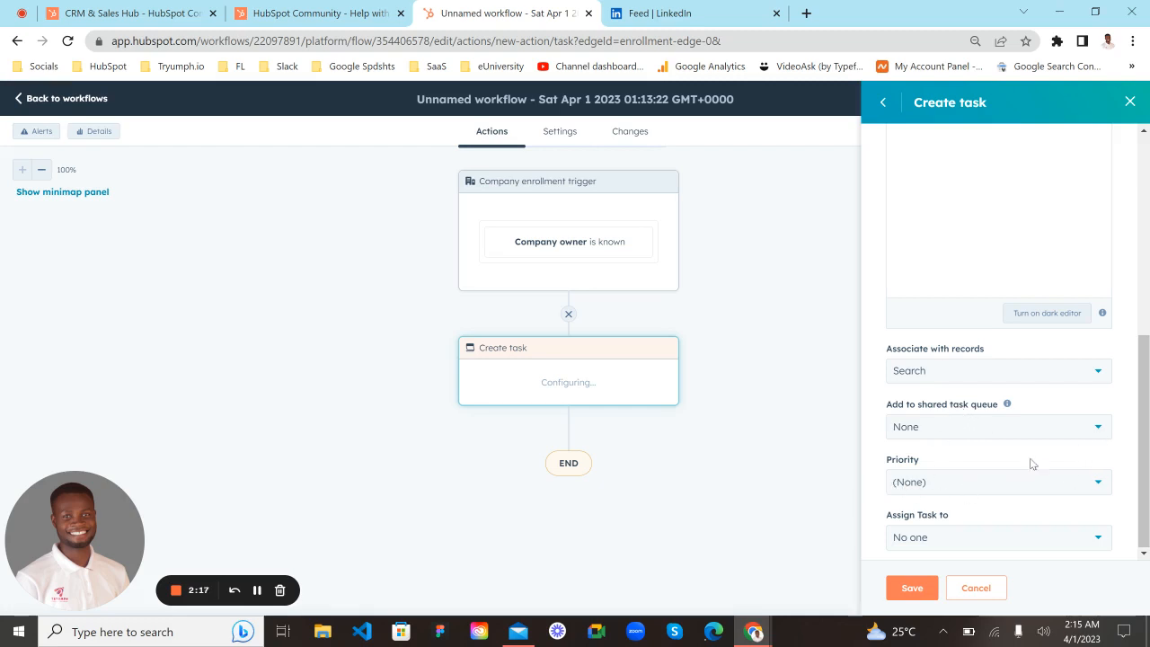
- Assign the task to an existing owner of the company, using the Company owner property, and save the Create task action
{"action": "left_click", "coordinate": [940, 544]}
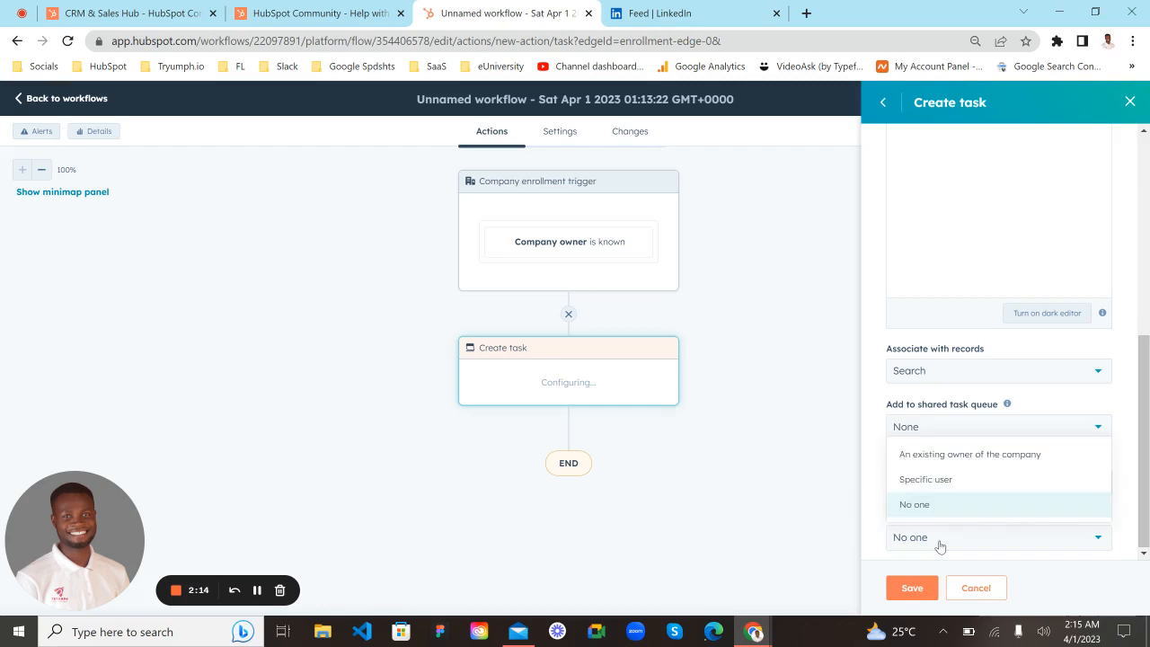
{"action": "left_click", "coordinate": [962, 463]}
{"action": "scroll", "coordinate": [989, 467], "scroll_direction": "down", "scroll_amount": 1}
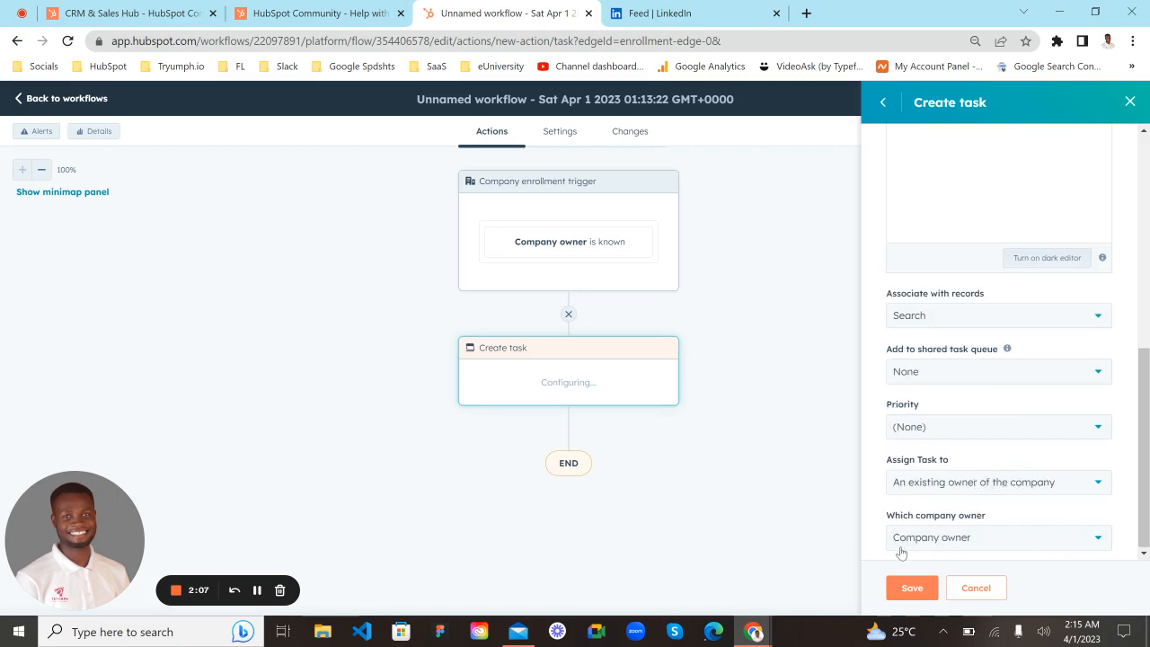
{"action": "left_click", "coordinate": [937, 539]}
{"action": "left_click", "coordinate": [938, 539]}
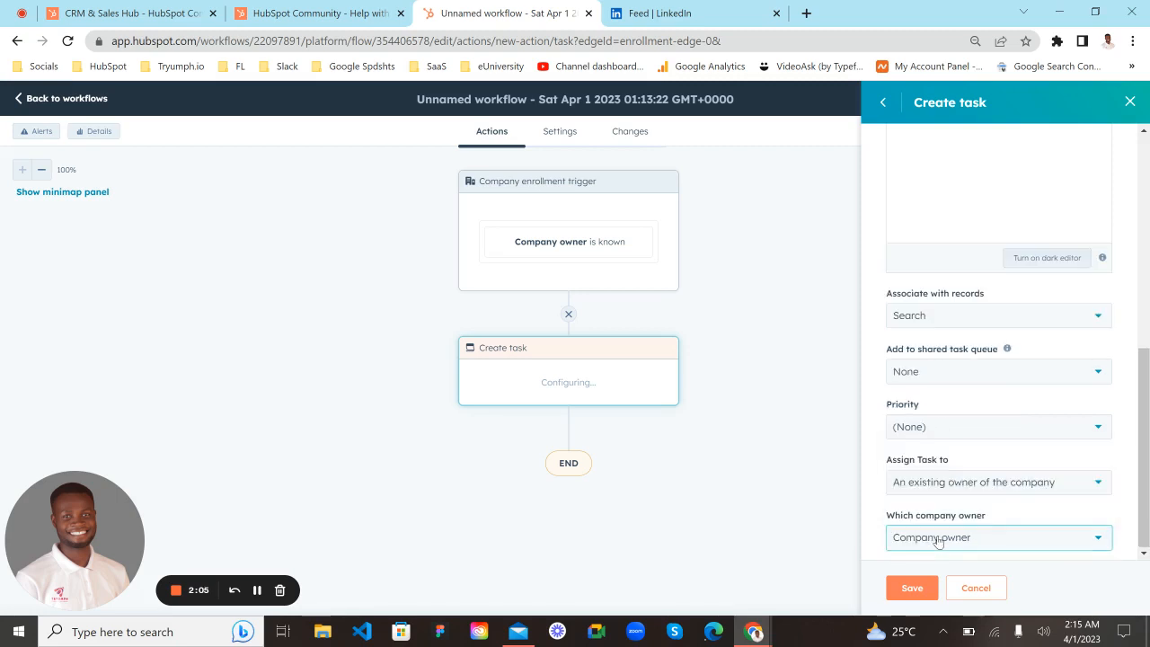
{"action": "left_click", "coordinate": [914, 587]}
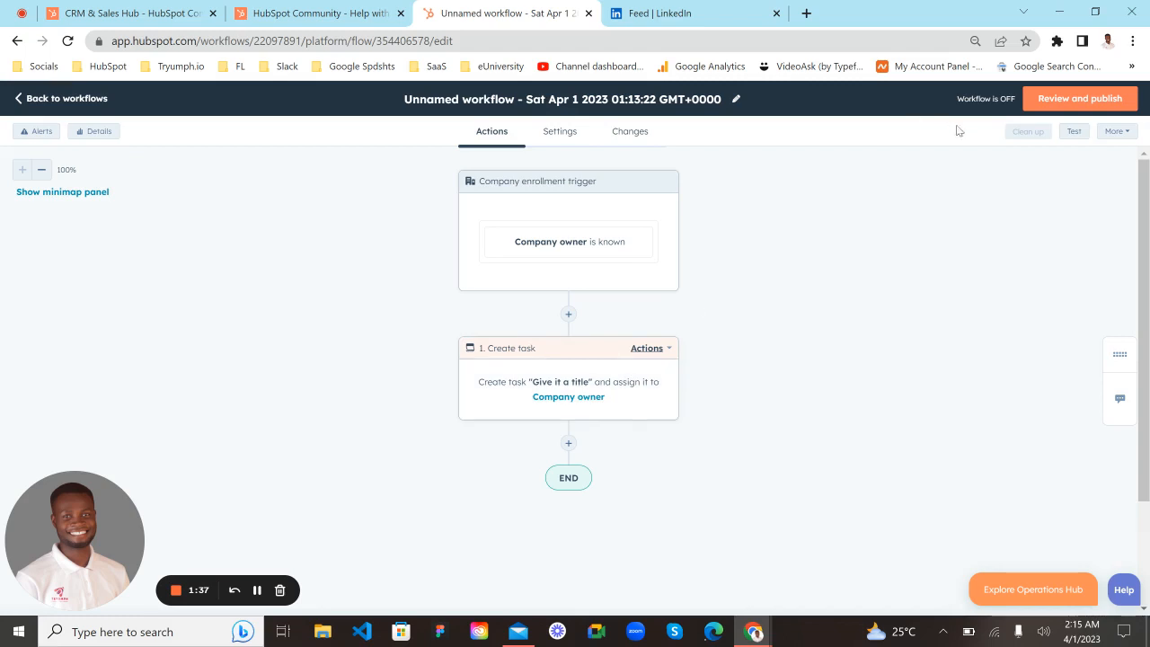
{"action": "left_click", "coordinate": [1095, 104]}
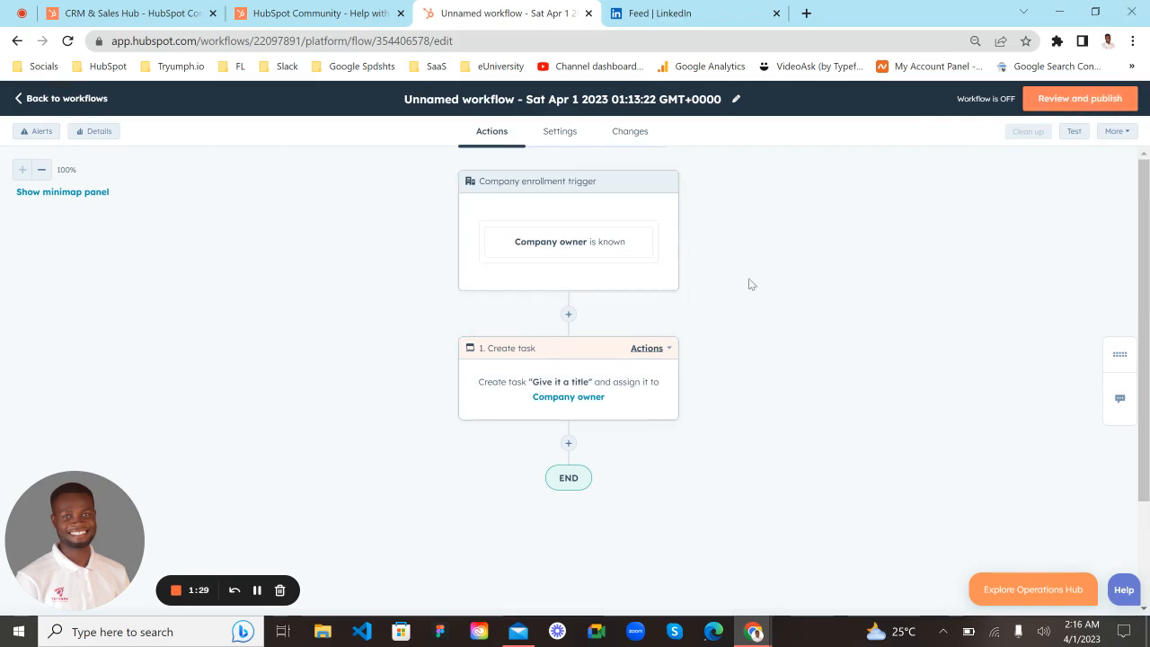
- Reopen the Create task action, reselect "An existing owner of the company" as the task's assignee, and save it again
{"action": "left_click", "coordinate": [638, 384]}
{"action": "scroll", "coordinate": [974, 327], "scroll_direction": "down", "scroll_amount": 1}
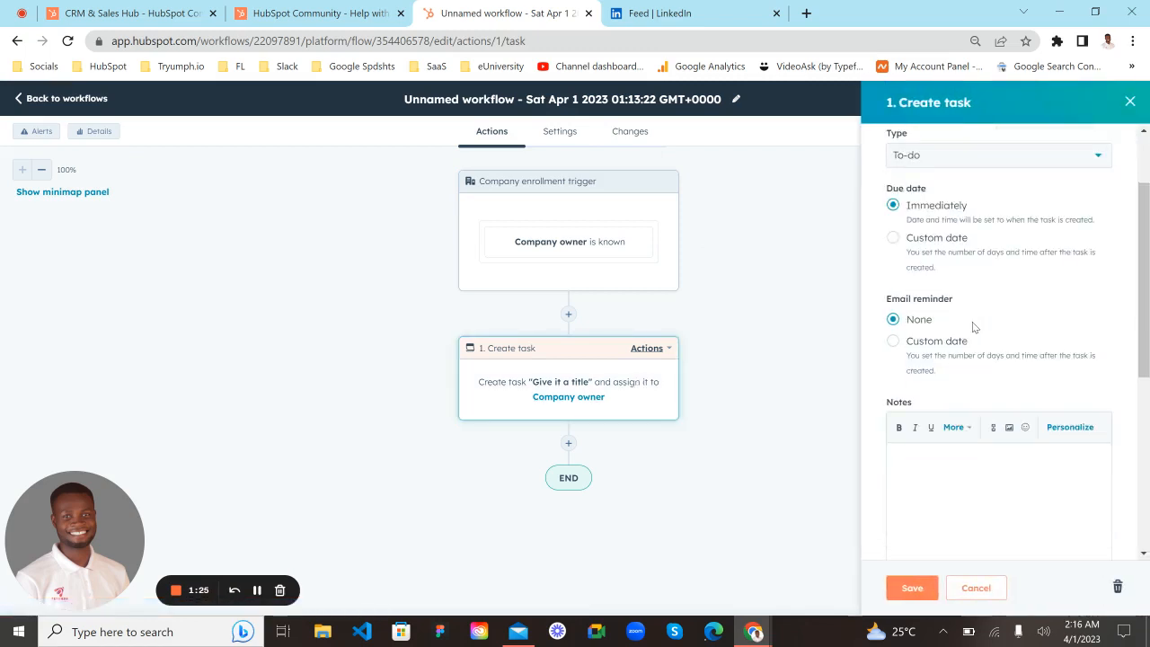
{"action": "scroll", "coordinate": [972, 327], "scroll_direction": "down", "scroll_amount": 5}
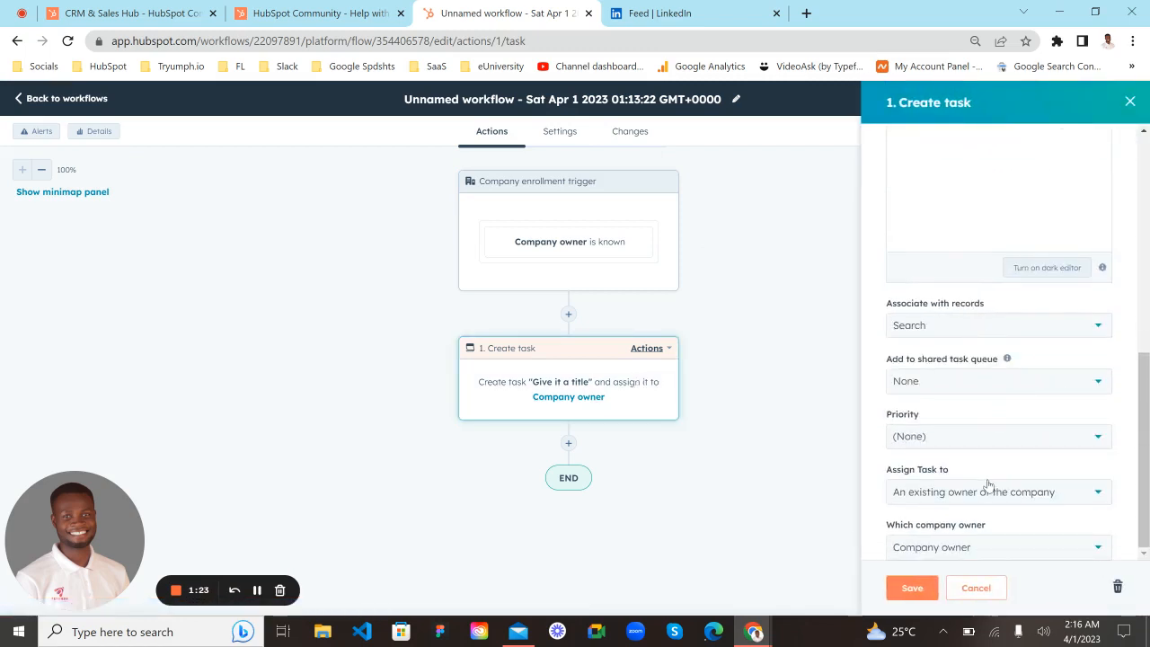
{"action": "left_click", "coordinate": [954, 497]}
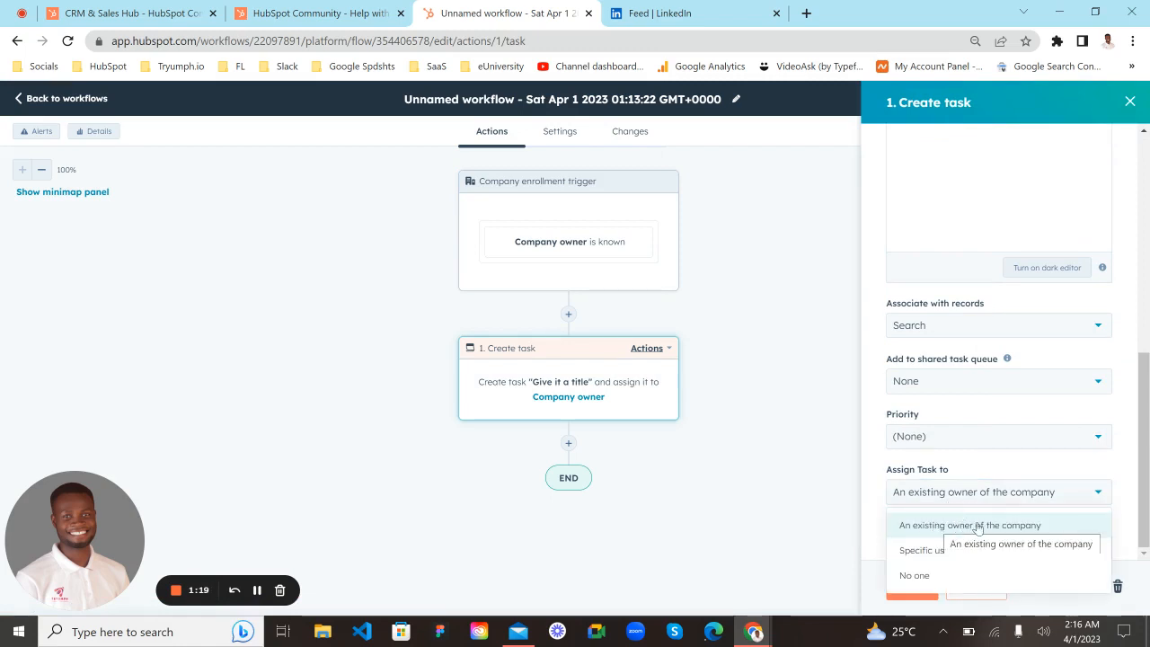
{"action": "left_click", "coordinate": [961, 526]}
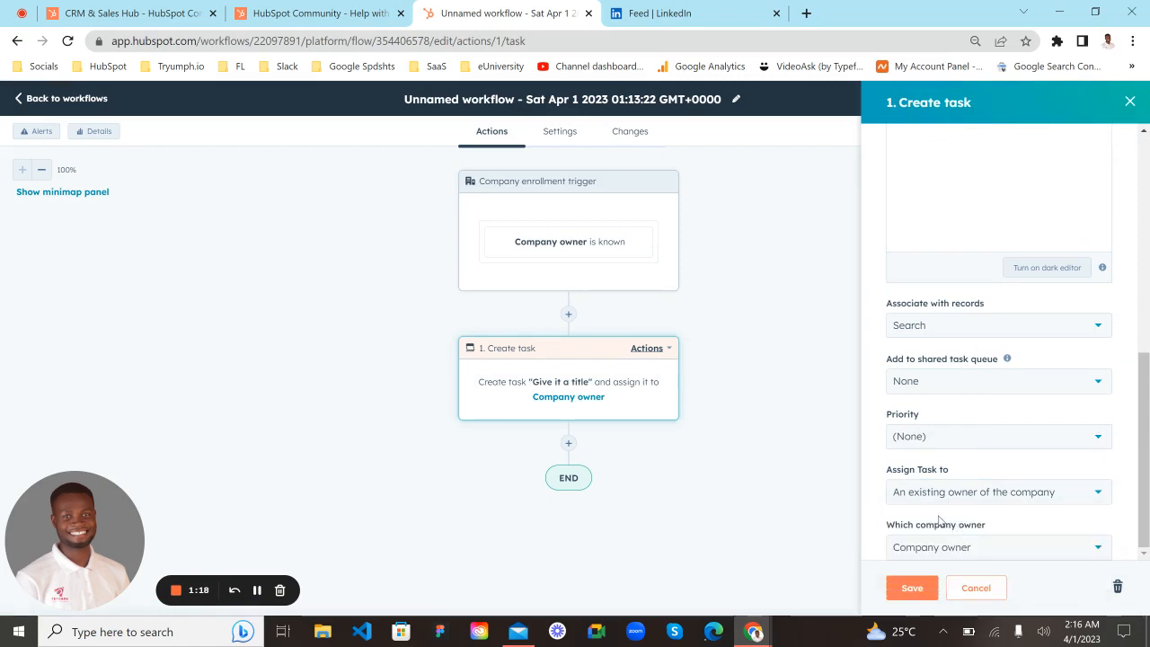
{"action": "left_click", "coordinate": [911, 591]}
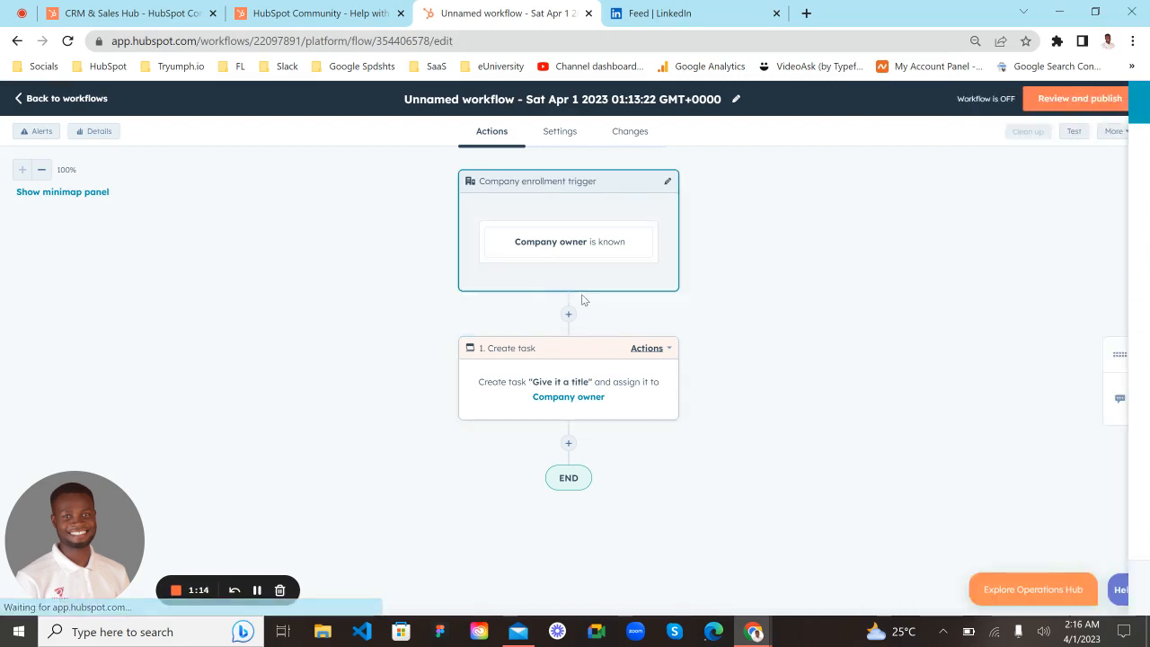